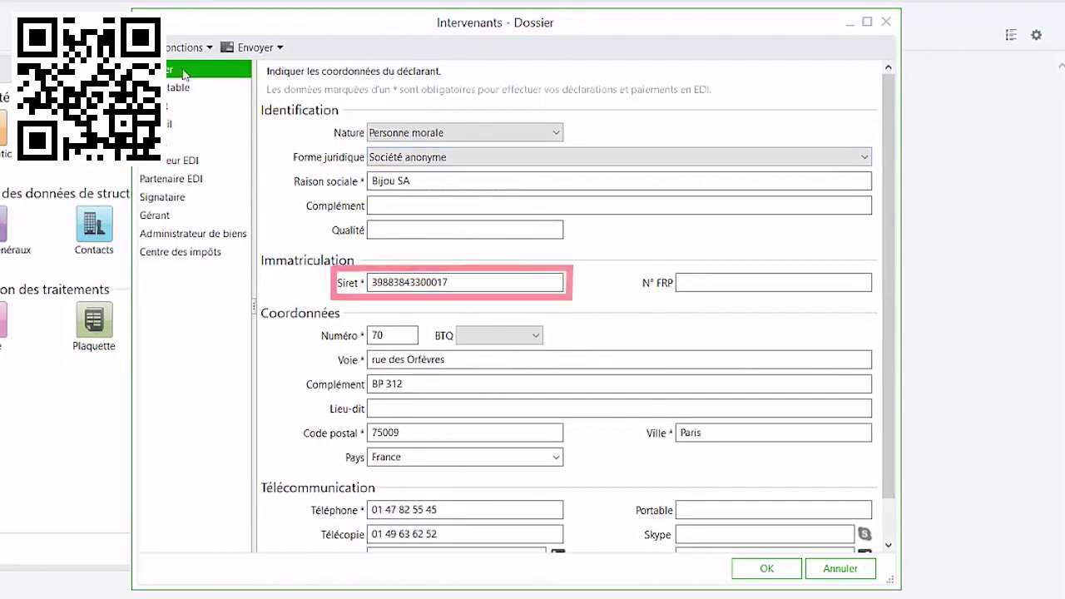
# Step: Review the declarant's mandatory identification, registration, address and e-mail fields in the Dossier details of Intervenants
pyautogui.click(434, 180)
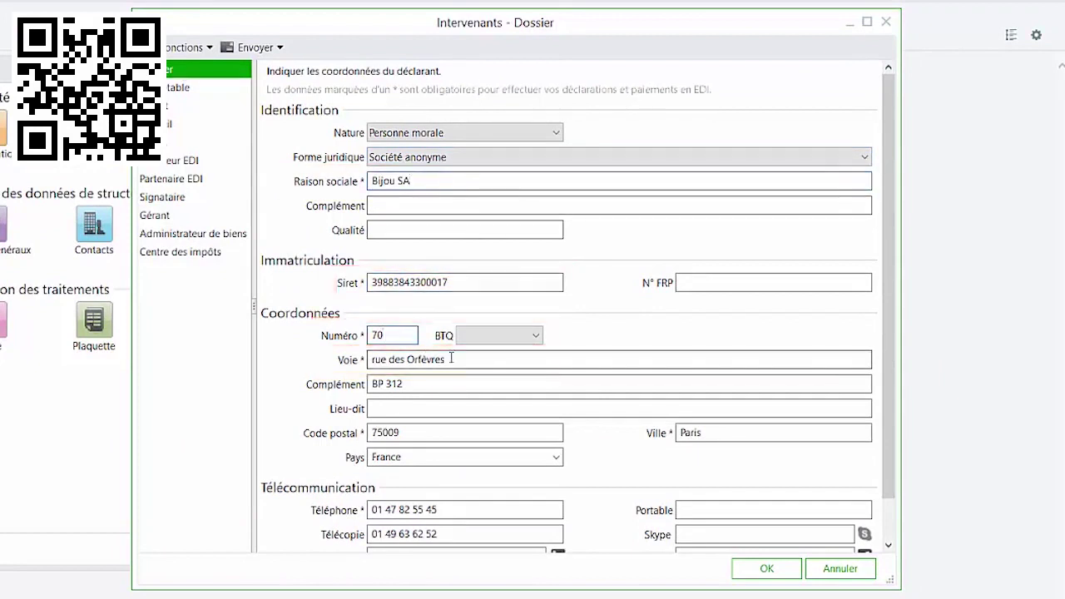
pyautogui.click(481, 357)
pyautogui.click(433, 436)
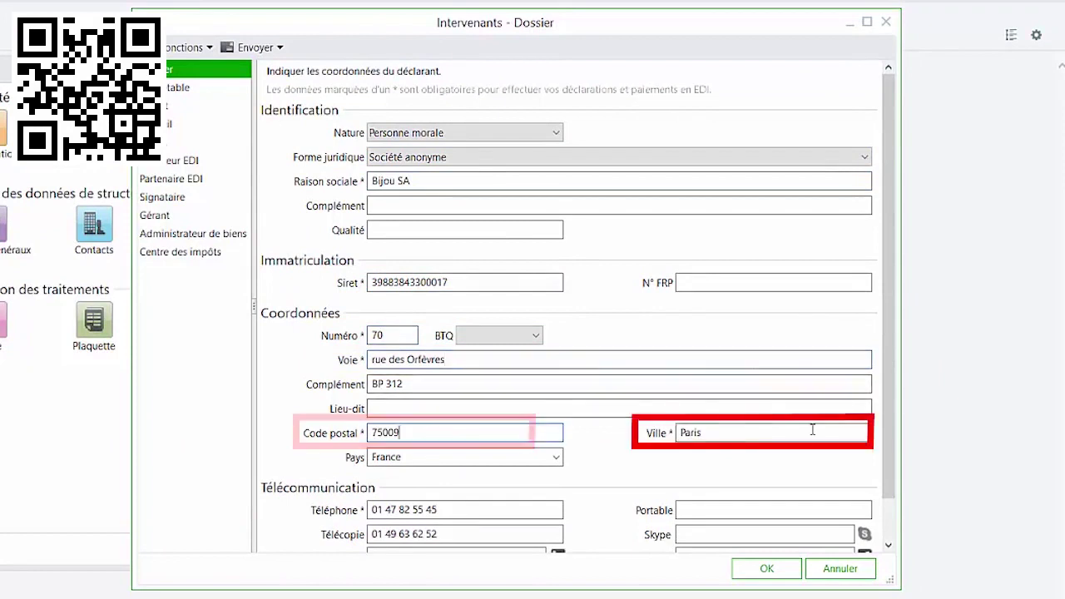
pyautogui.click(751, 432)
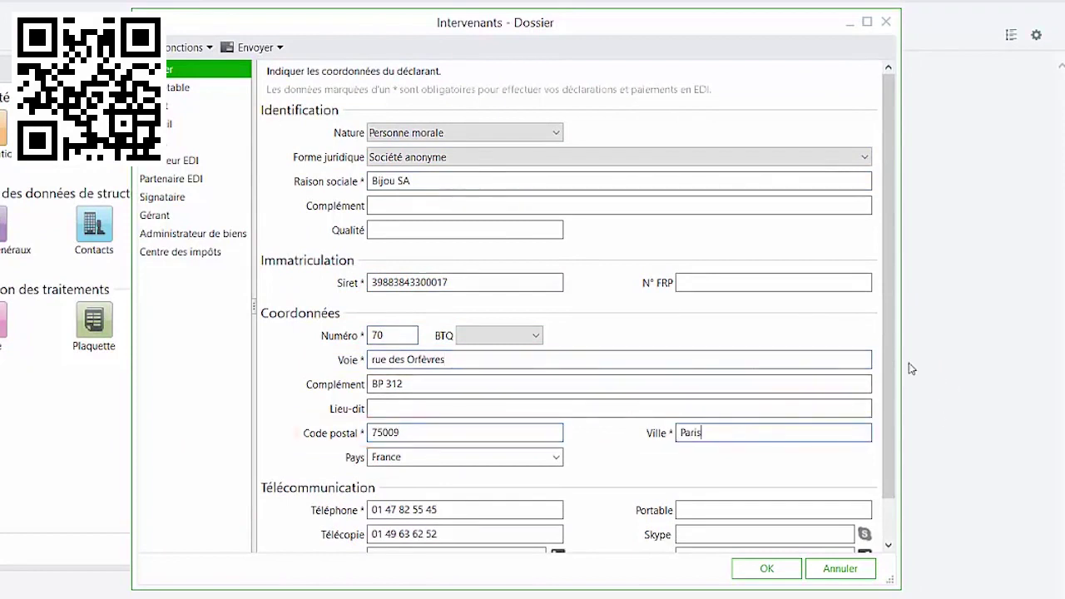
pyautogui.scroll(-1, 308, 541)
pyautogui.click(477, 533)
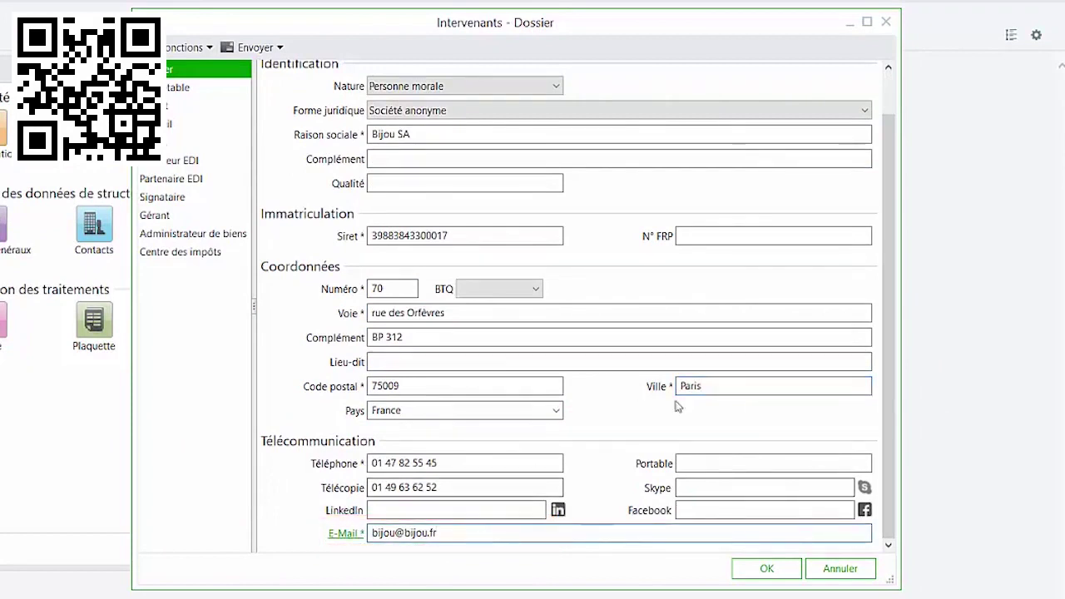
pyautogui.moveTo(889, 280); pyautogui.dragTo(885, 215)
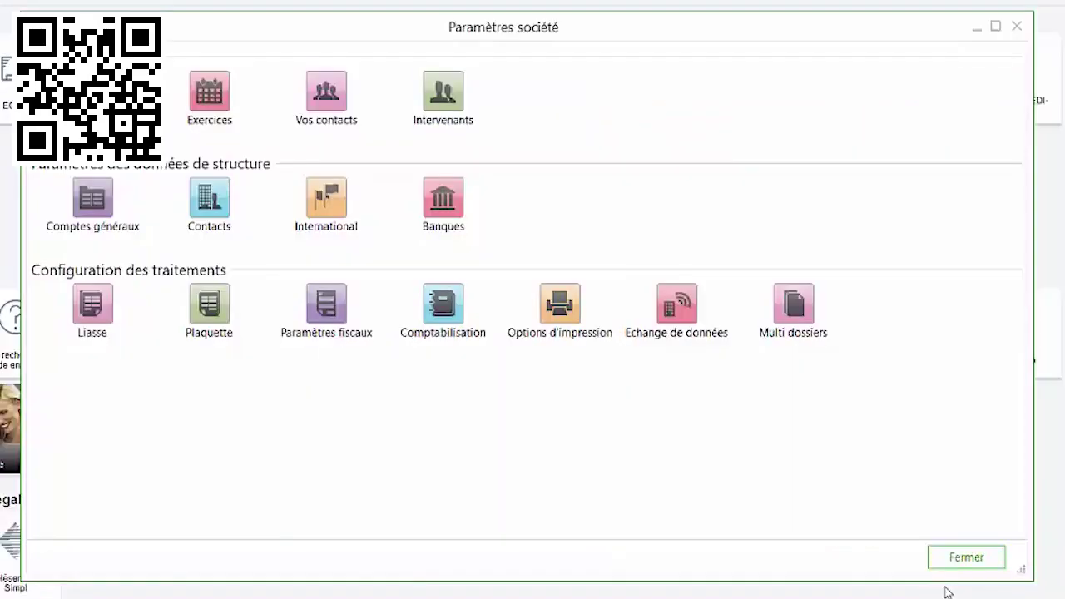
# Step: Configure the teledeclaration data exchange with Entreprise as issuer and transmission via the Sage Edi portal, and confirm
pyautogui.click(677, 307)
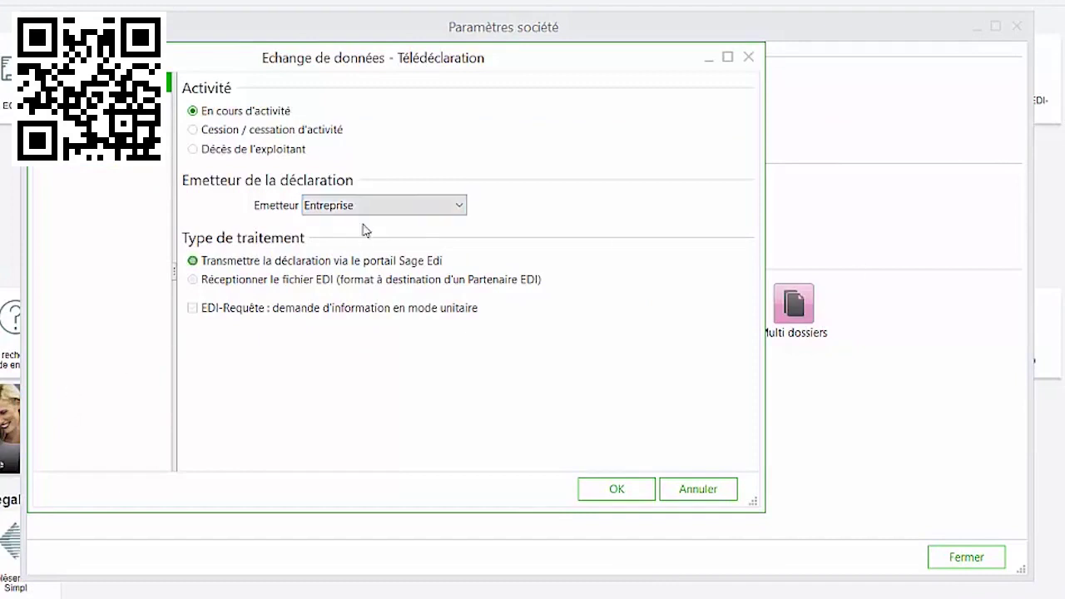
pyautogui.click(368, 206)
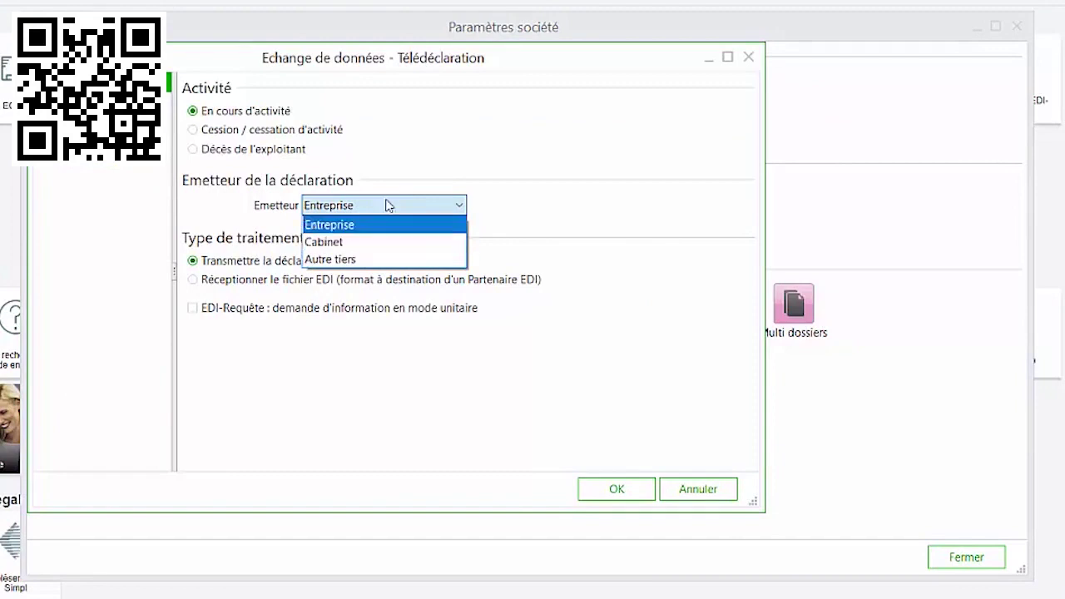
pyautogui.click(371, 260)
pyautogui.click(617, 490)
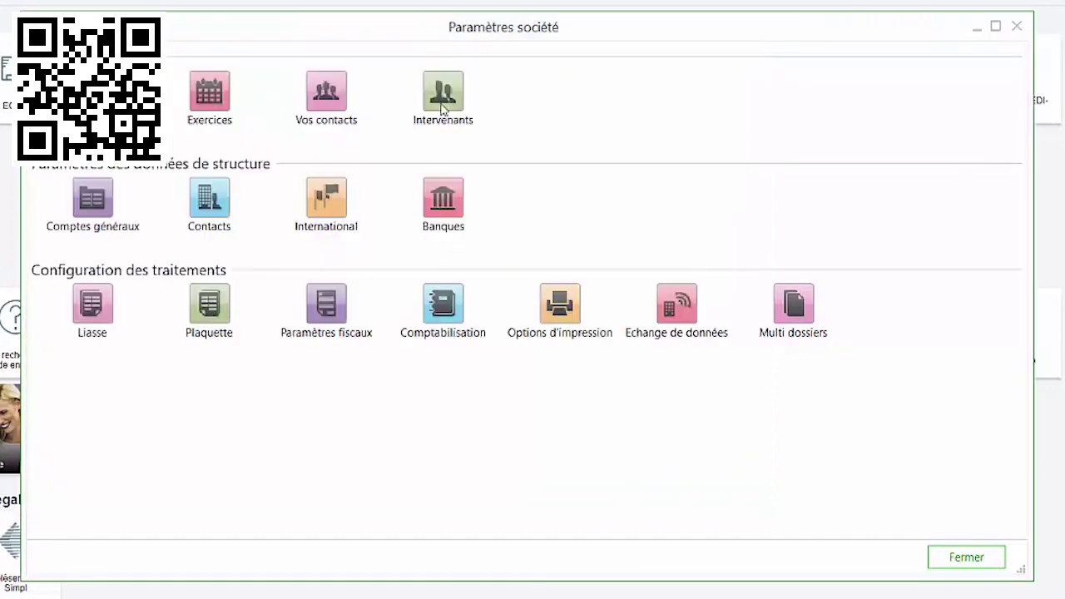
# Step: Open the Emetteur EDI details in Intervenants
pyautogui.click(443, 107)
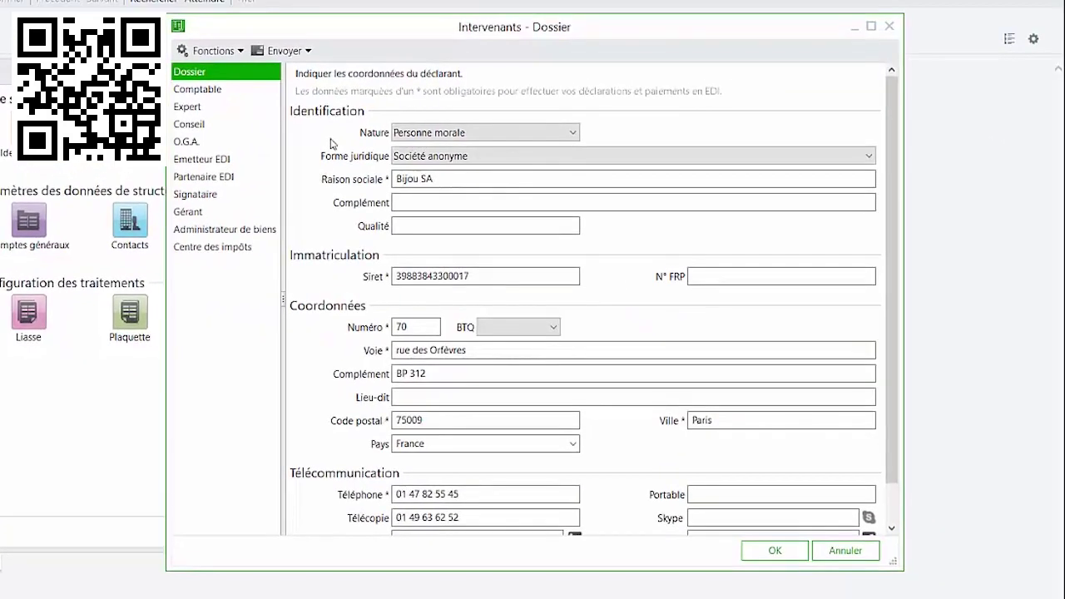
pyautogui.click(190, 160)
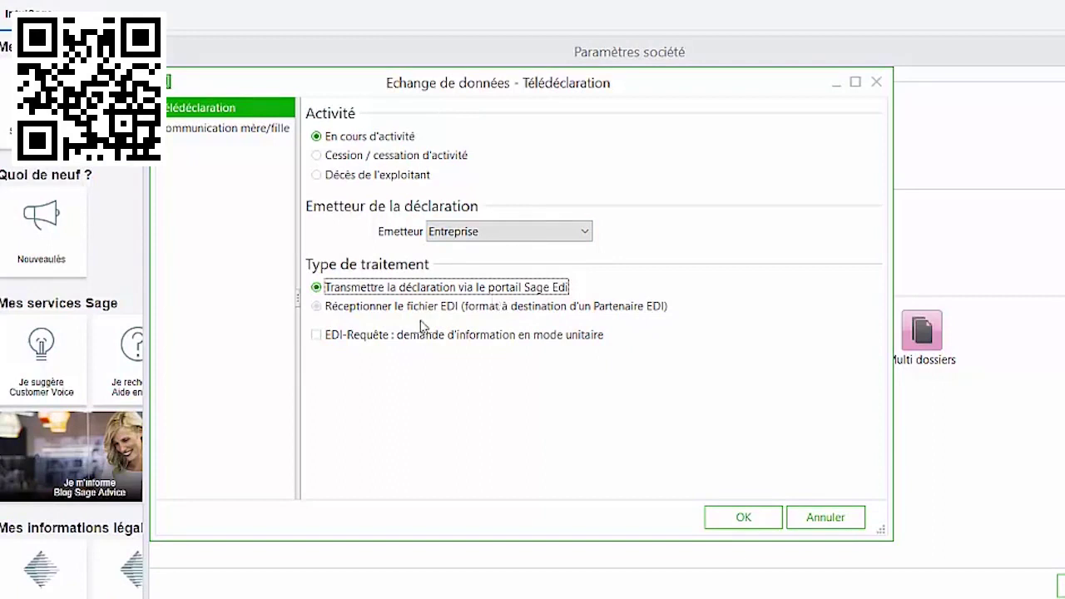
# Step: Select receiving the EDI file for an EDI partner as the processing type, and check the partner number in the Partenaire EDI details
pyautogui.click(387, 309)
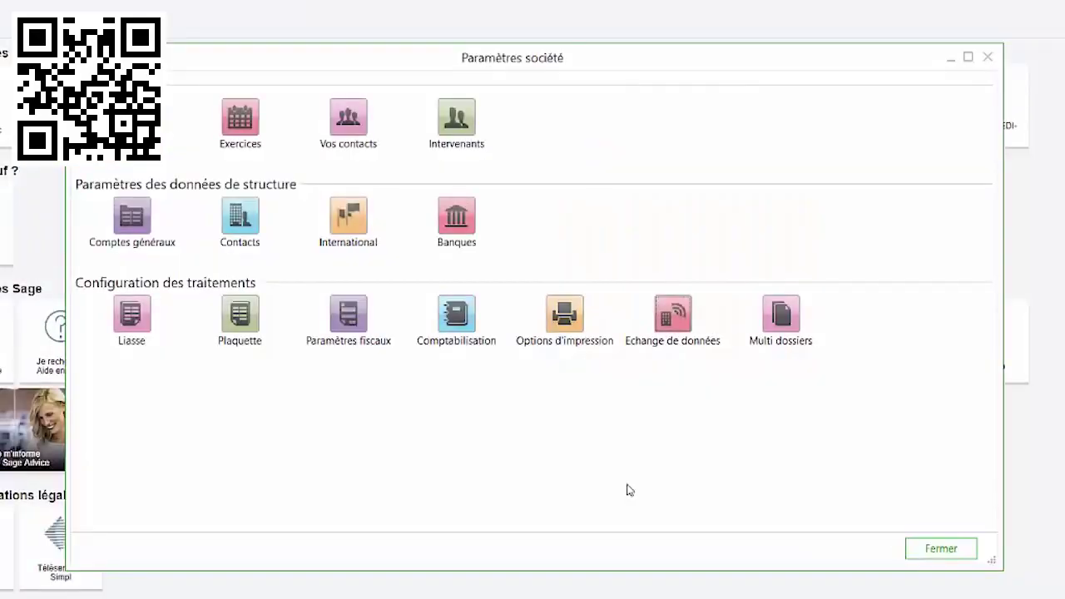
pyautogui.click(456, 117)
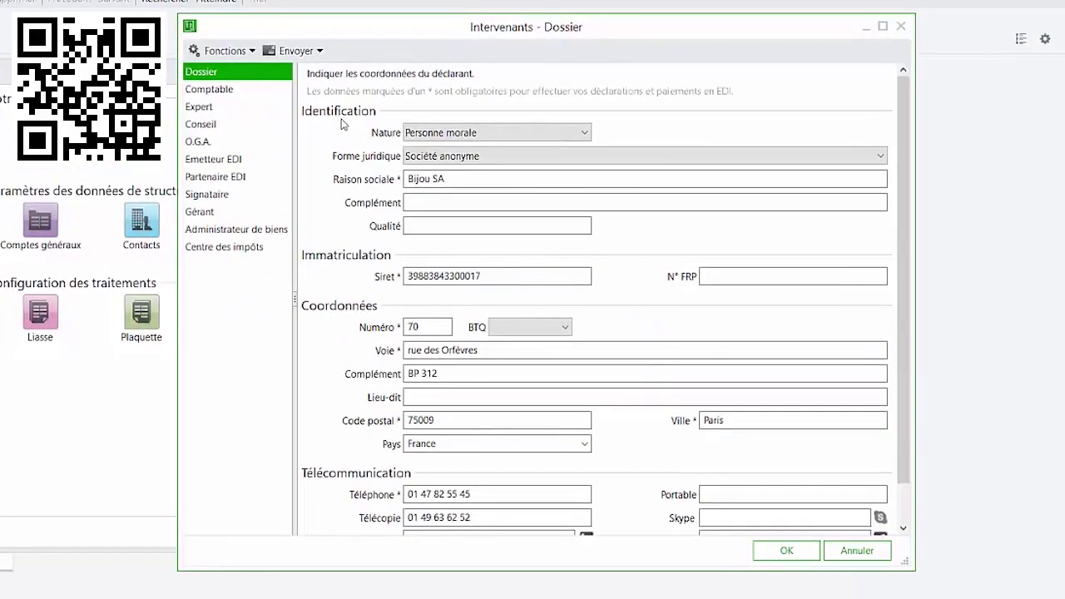
pyautogui.click(249, 177)
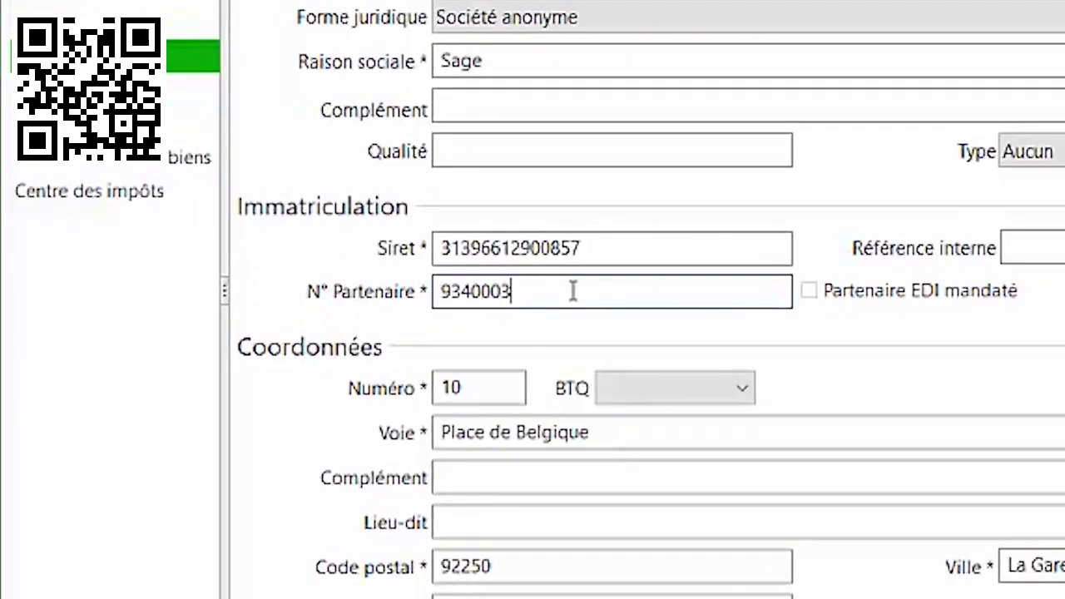
pyautogui.click(478, 298)
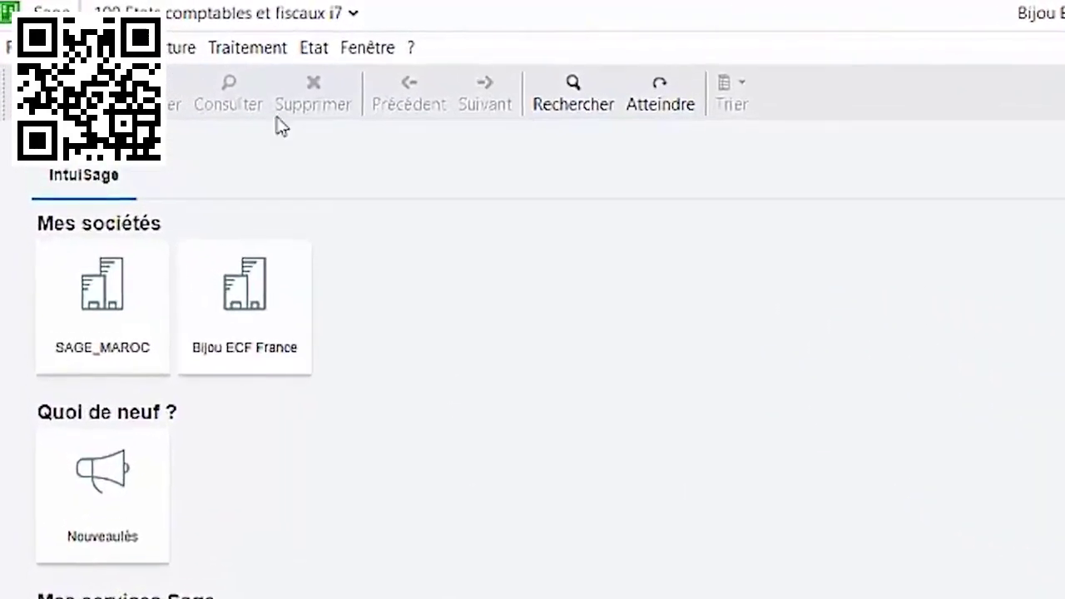
# Step: Start the EDI-TDFC generation assistant and set the declaration to Définitive with sending in Test mode
pyautogui.click(250, 50)
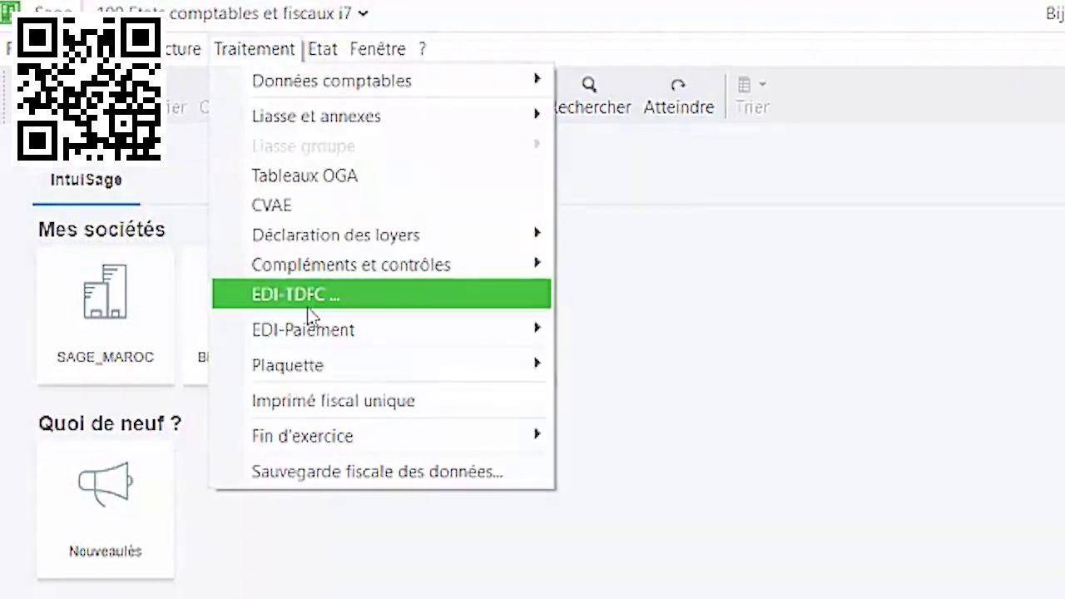
pyautogui.click(307, 301)
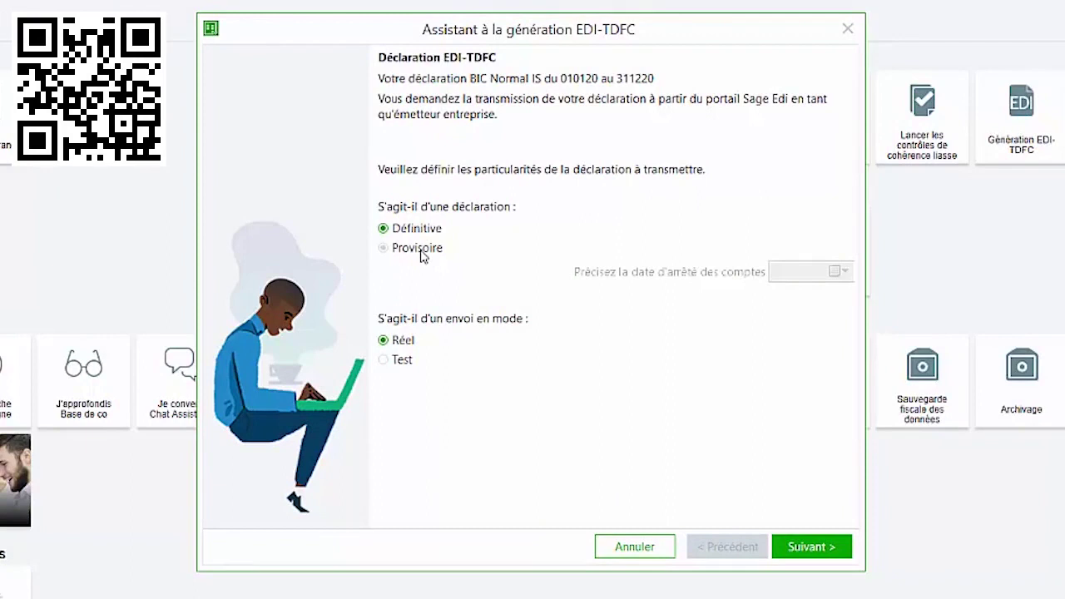
pyautogui.click(400, 358)
pyautogui.click(826, 549)
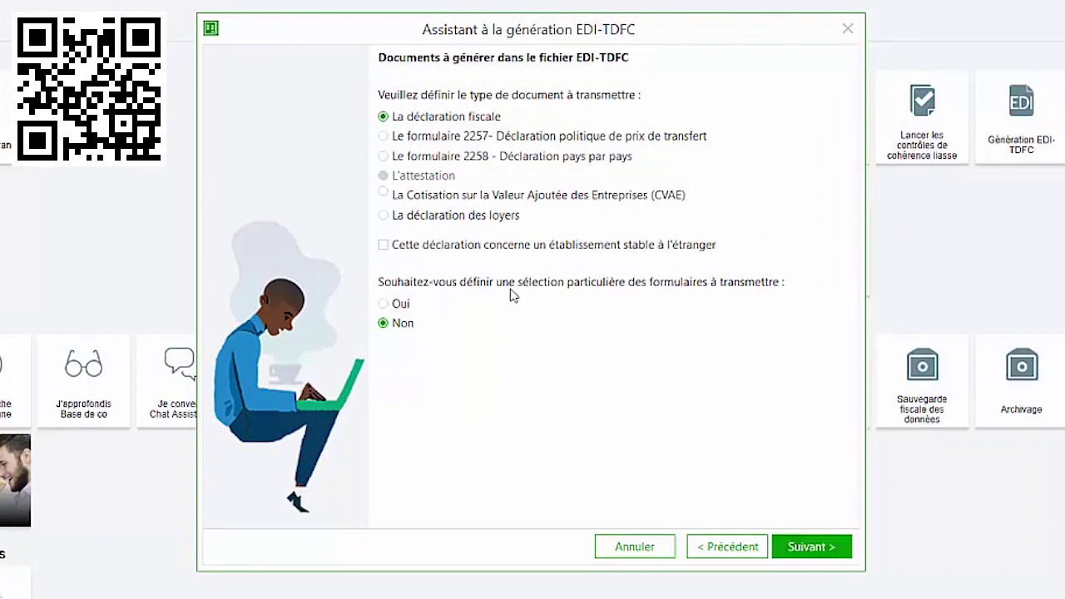
# Step: Set the document to La déclaration fiscale with a particular selection of forms, keeping the listed forms selected
pyautogui.click(823, 552)
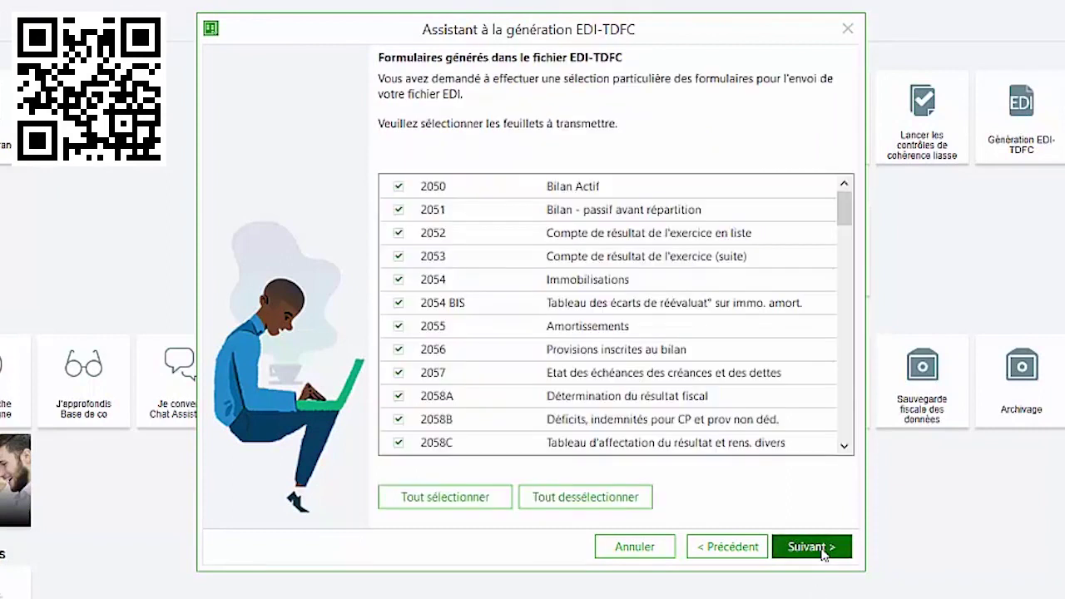
pyautogui.click(823, 553)
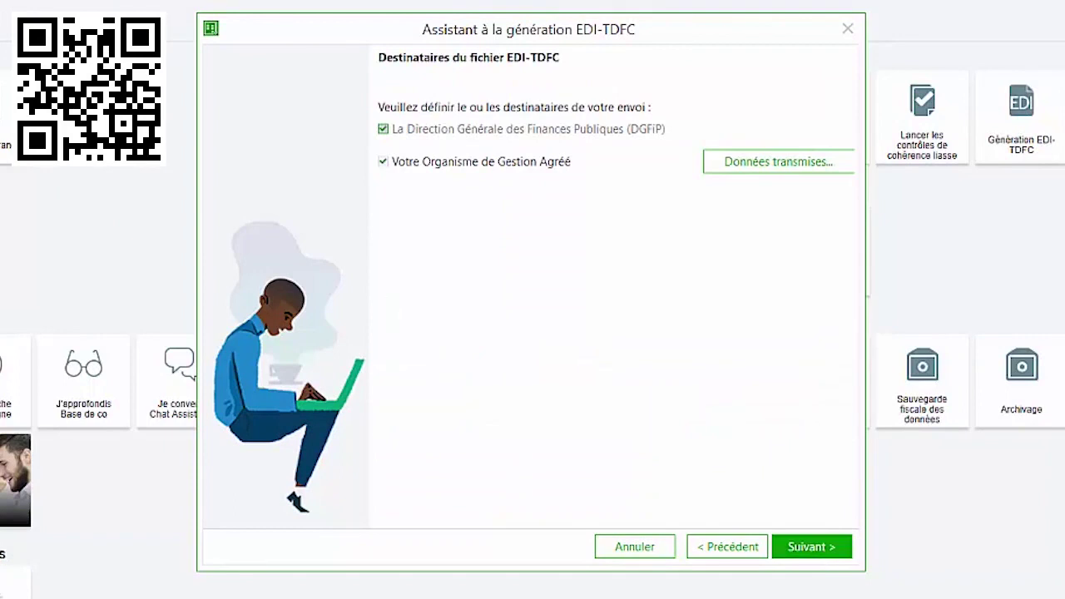
# Step: Limit the recipients to the DGFiP, without the Organisme de Gestion Agréé, and finish generating the EDI-TDFC file
pyautogui.click(529, 164)
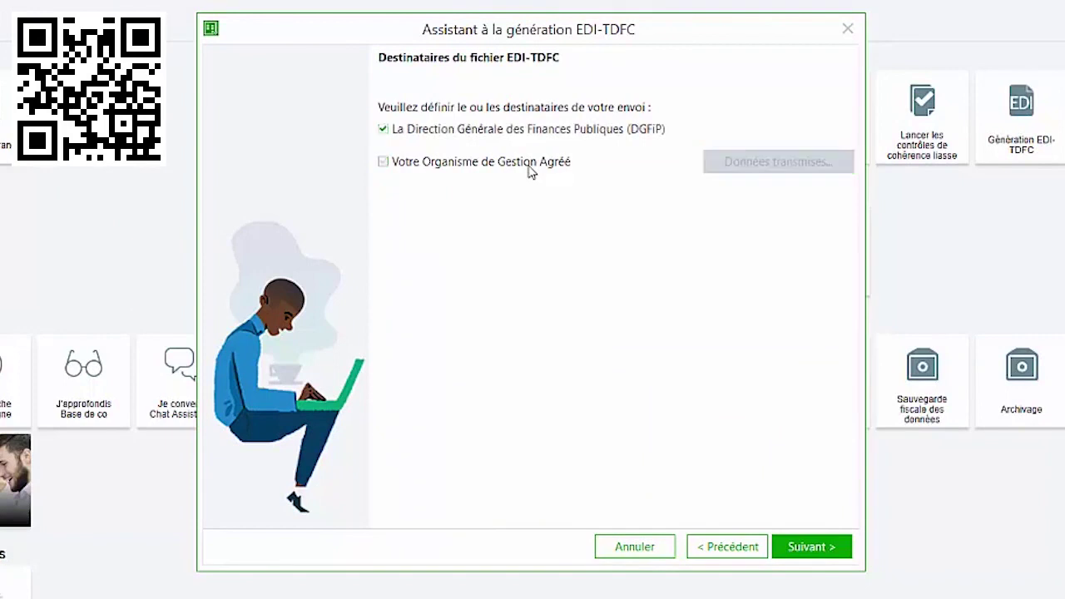
pyautogui.click(529, 164)
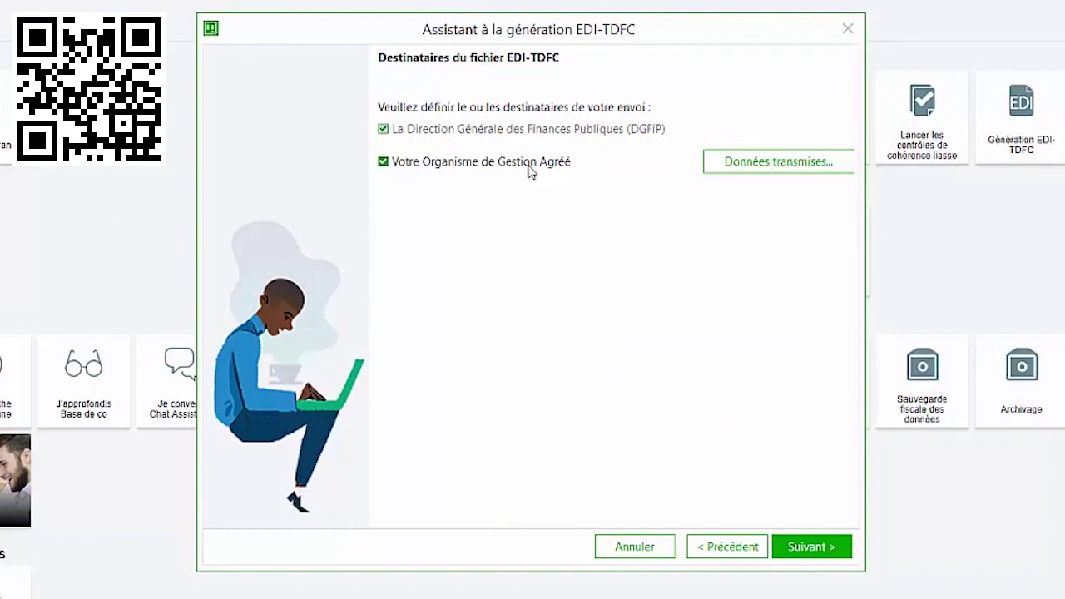
pyautogui.click(820, 165)
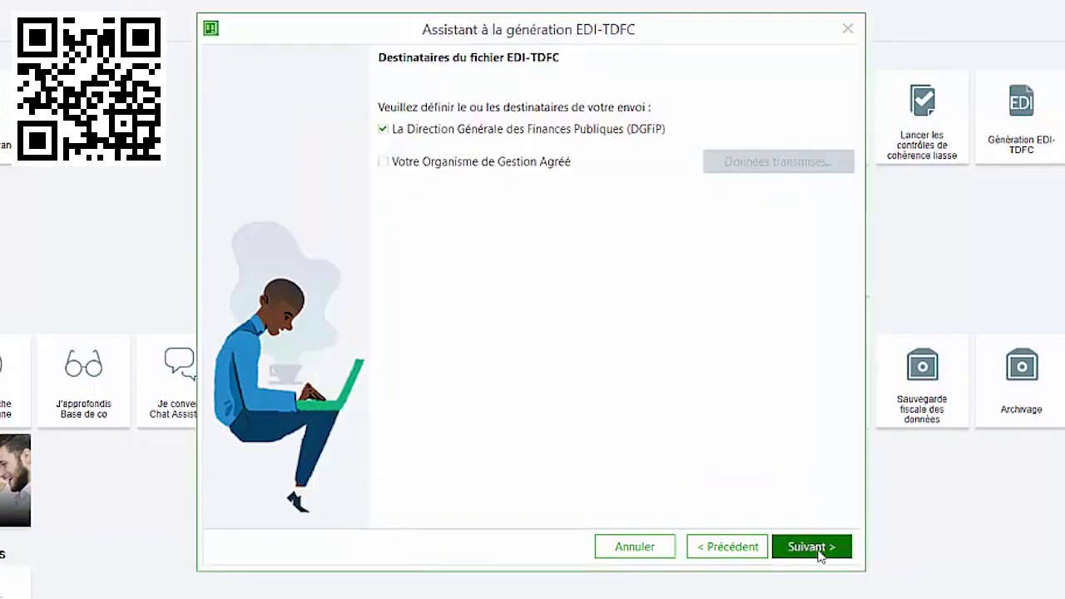
pyautogui.click(819, 550)
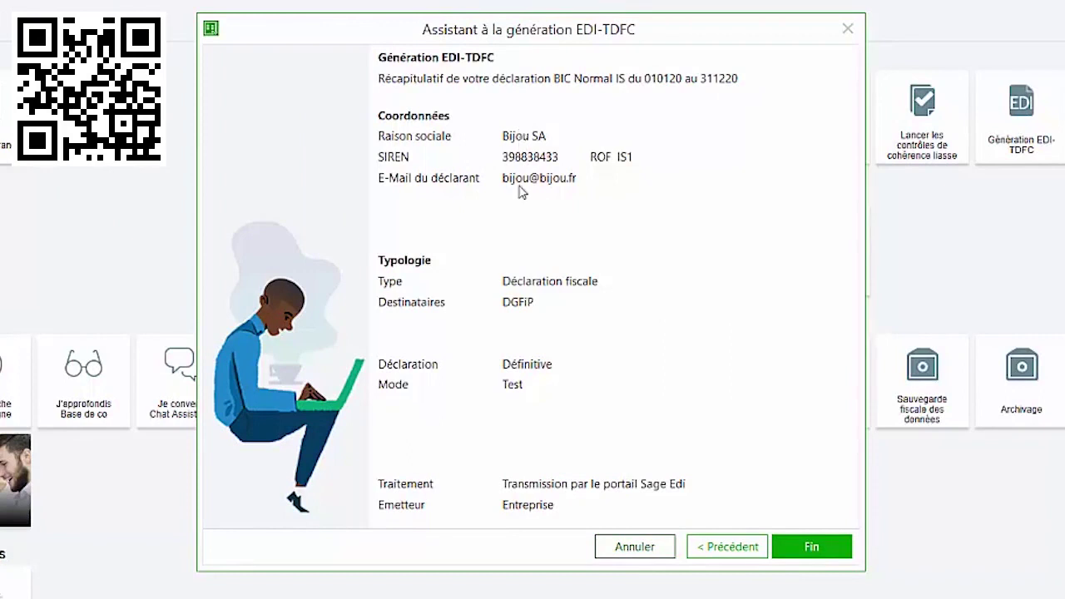
pyautogui.click(811, 548)
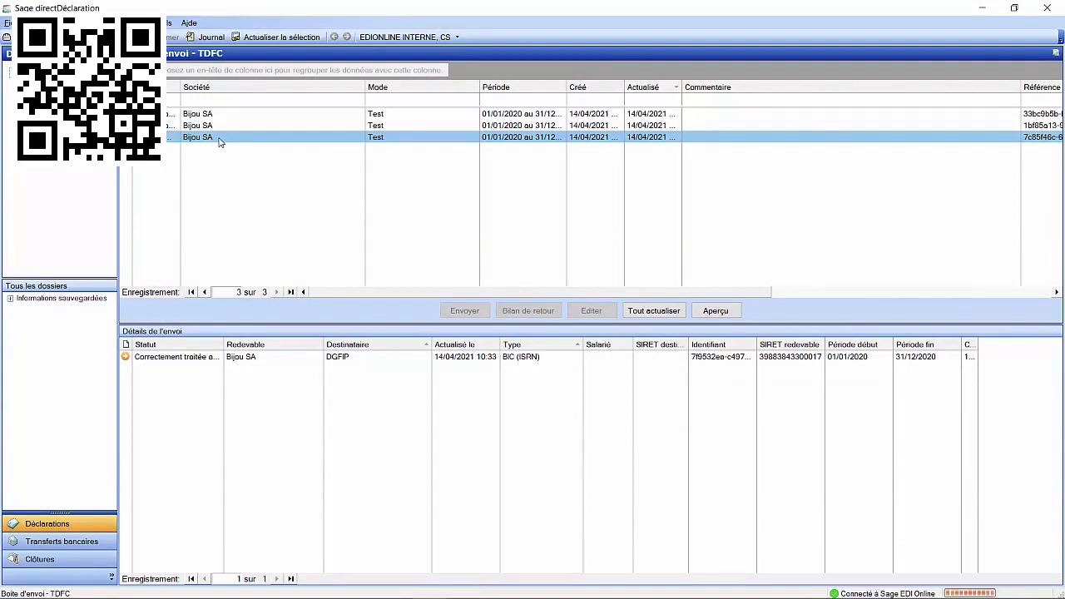
# Step: In Sage directDéclaration, view the status of the sent TDFC declarations and refresh them all
pyautogui.hscroll(-3, 219, 143)
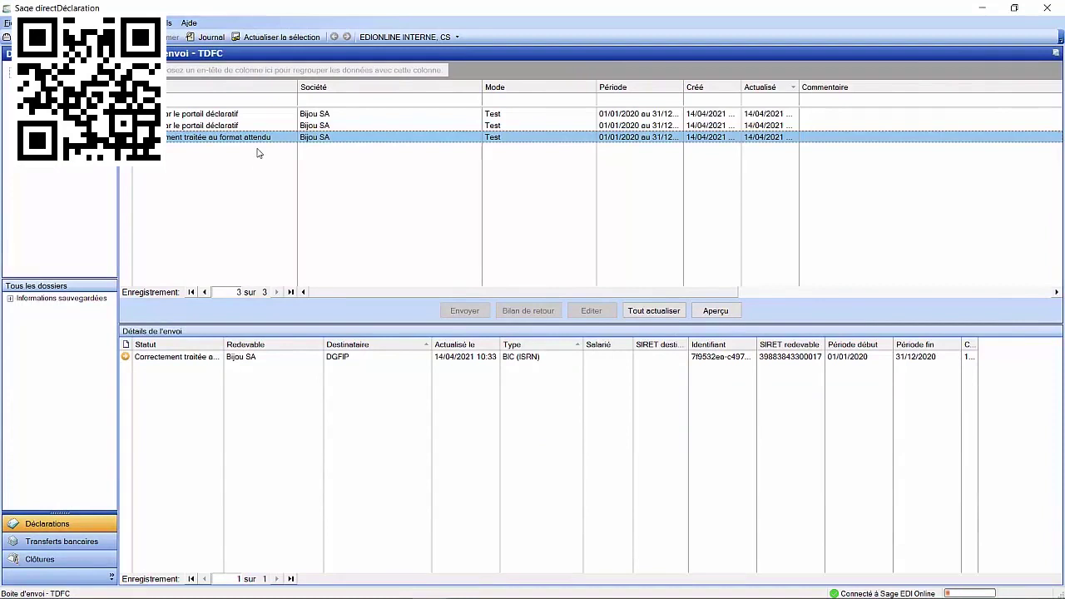
pyautogui.click(662, 314)
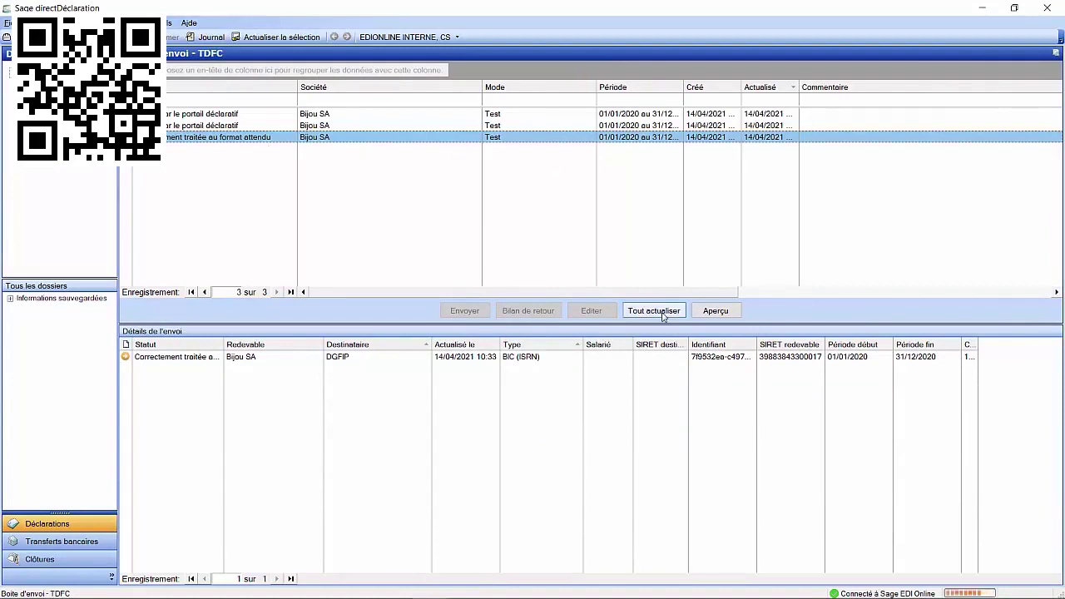